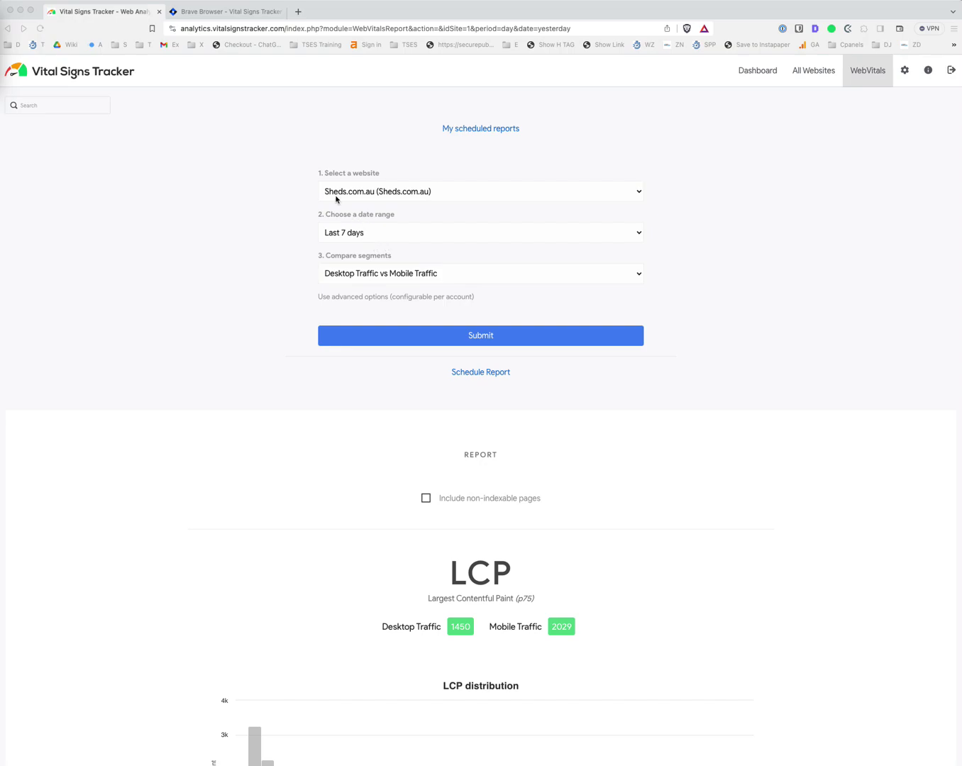
- Include non-indexable pages in the web vitals report and exclude them again
scroll(417, 473, "down", 3)
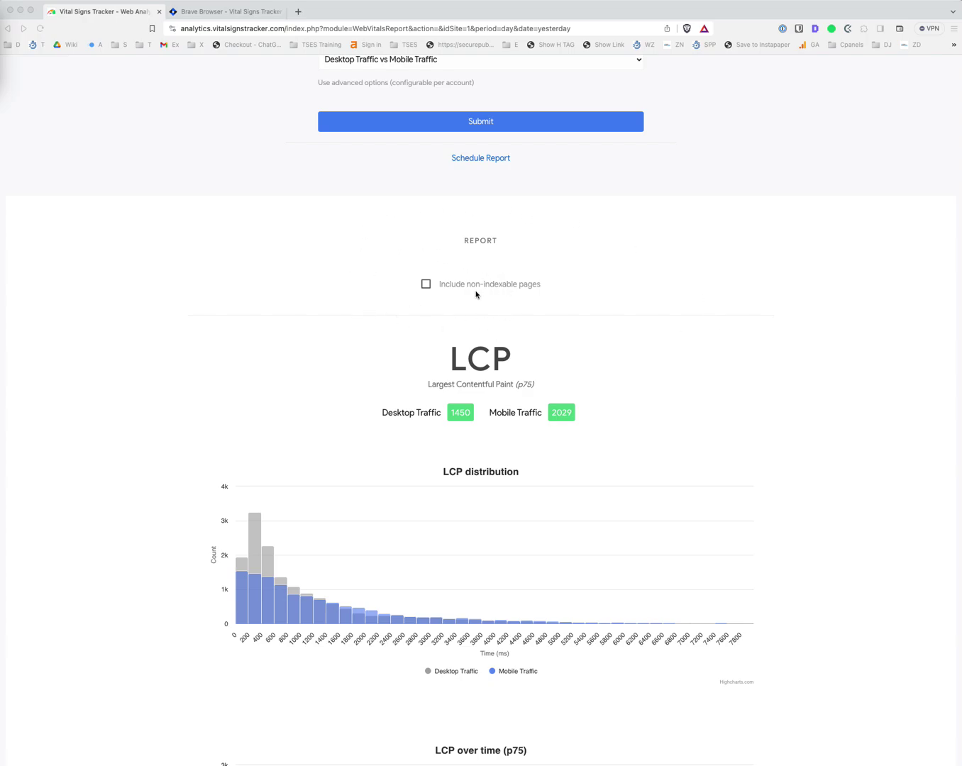
left_click(425, 283)
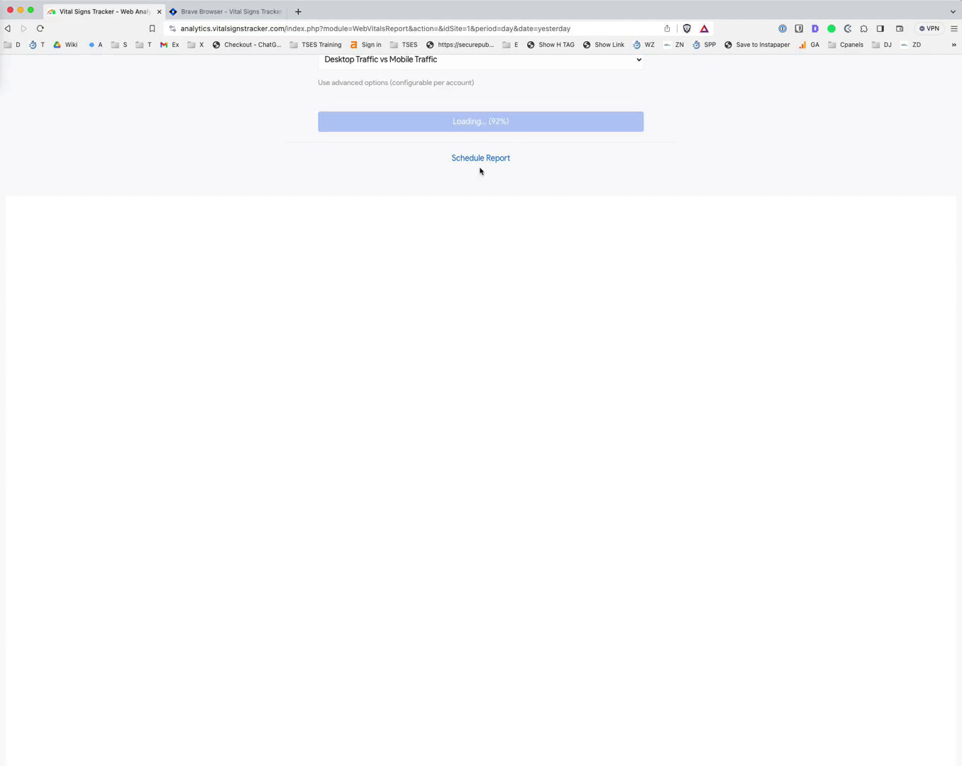
scroll(535, 430, "down", 2)
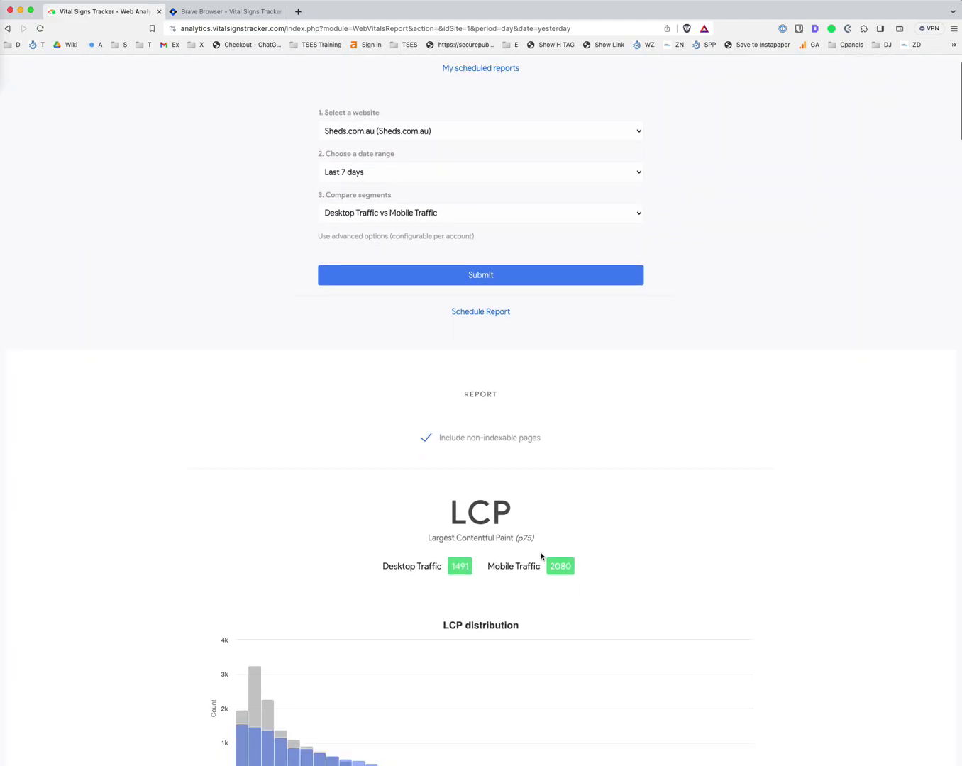
scroll(541, 557, "down", 2)
left_click(421, 374)
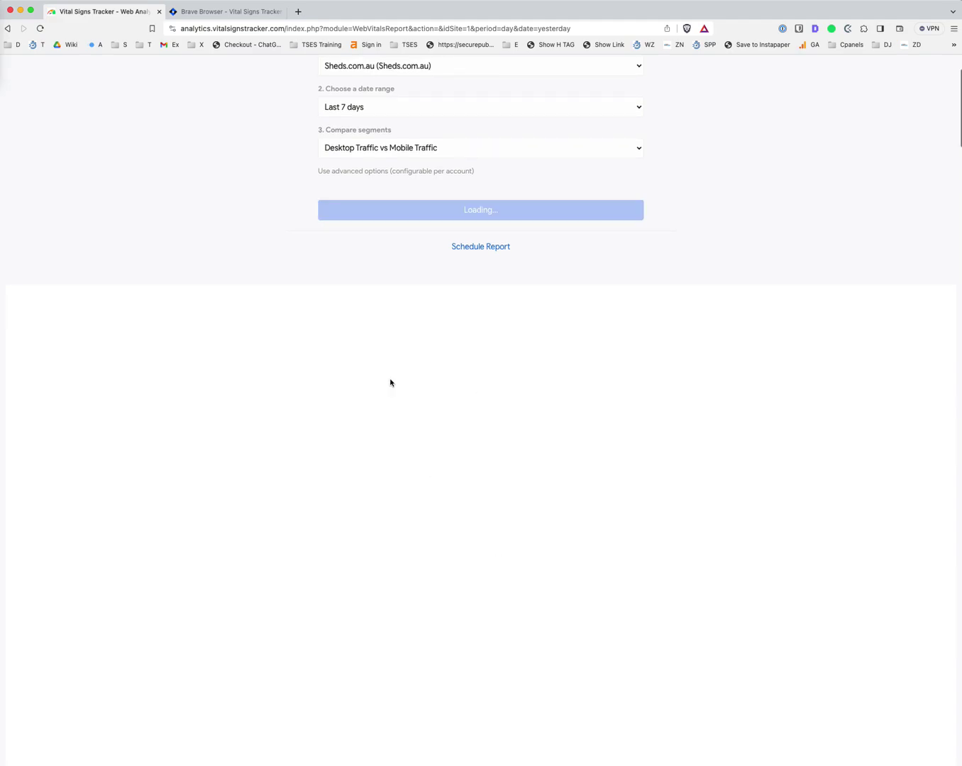
- Examine the report's metric sections from LCP through TTFB, comparing distribution and over-time charts for desktop and mobile traffic
scroll(504, 398, "down", 10)
scroll(545, 356, "down", 7)
scroll(518, 365, "up", 6)
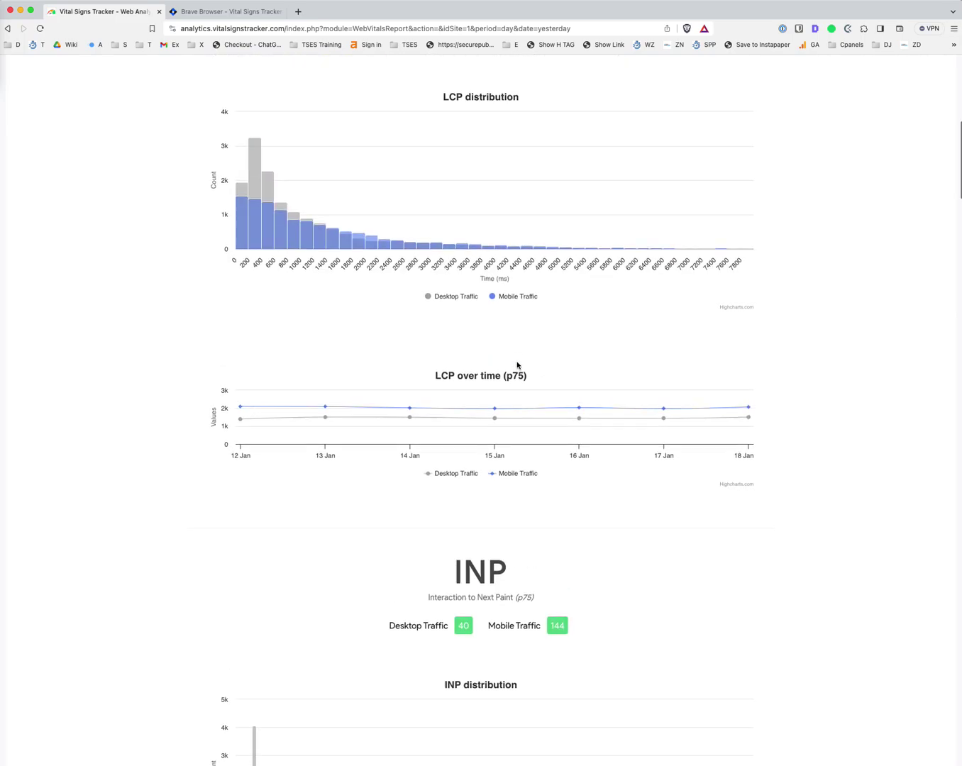
scroll(517, 364, "up", 4)
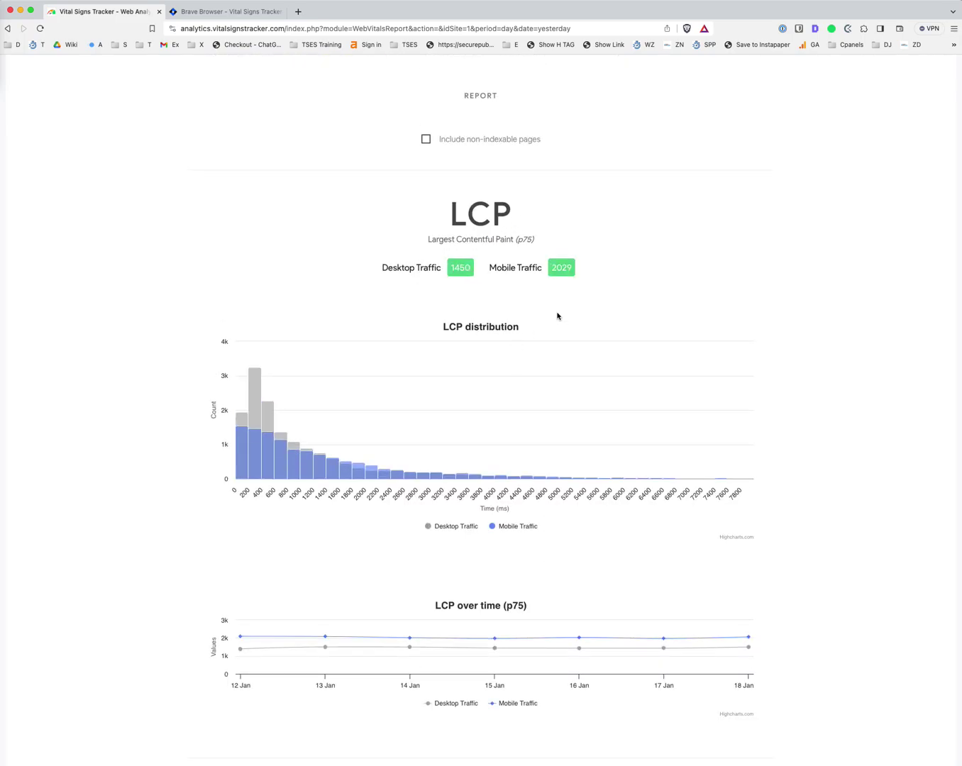
scroll(514, 319, "down", 12)
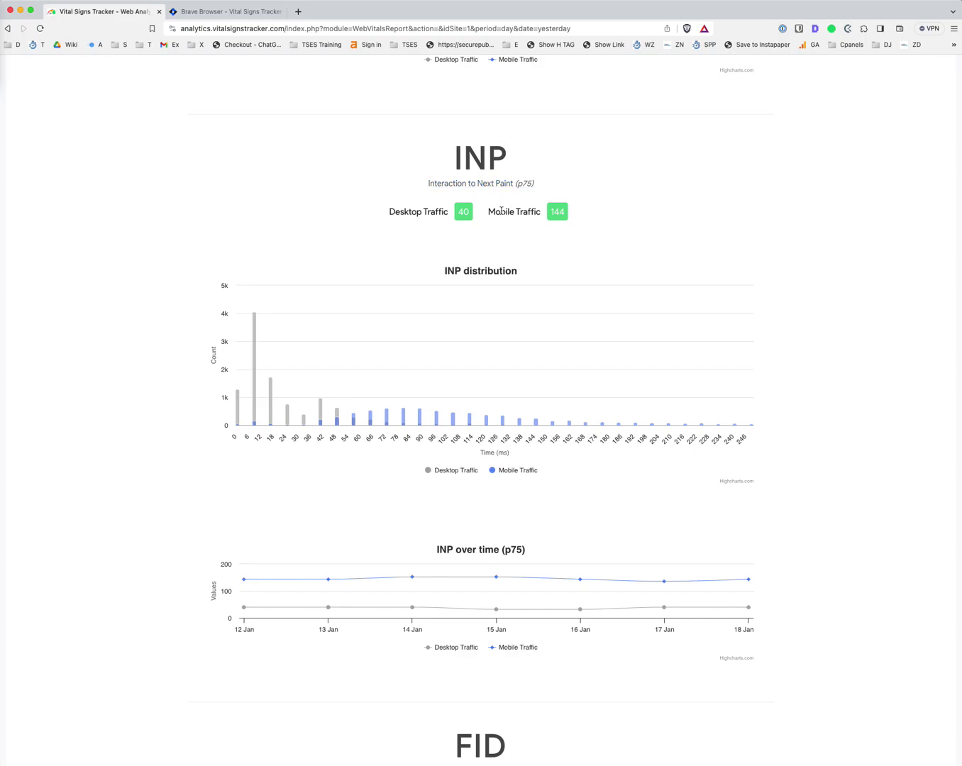
scroll(419, 360, "down", 15)
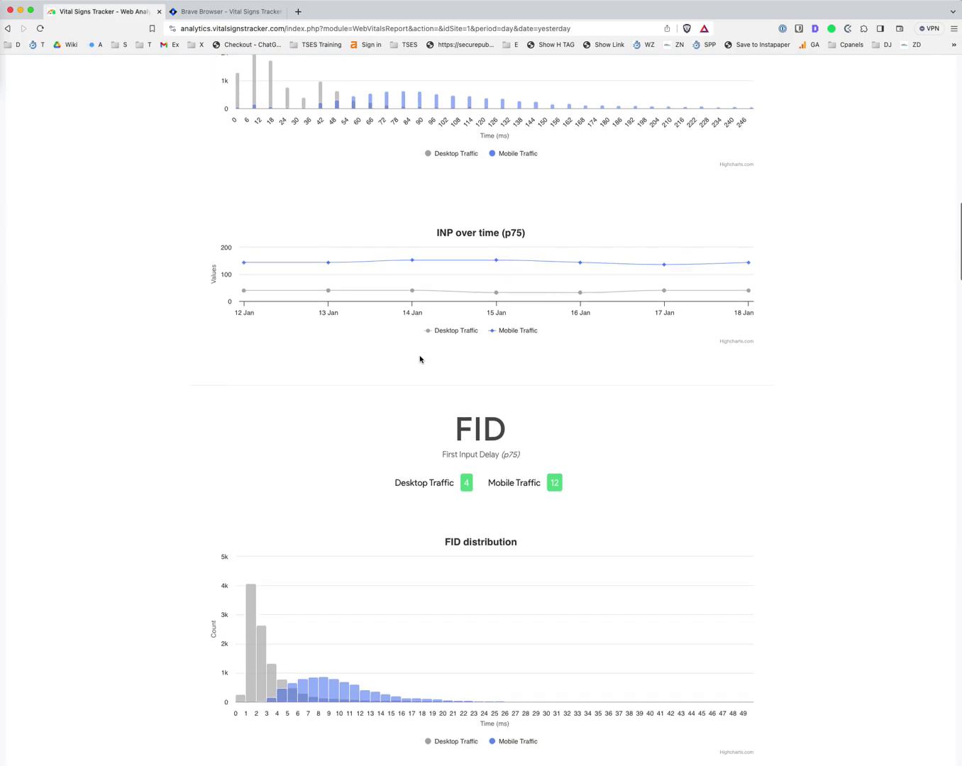
scroll(425, 307, "down", 20)
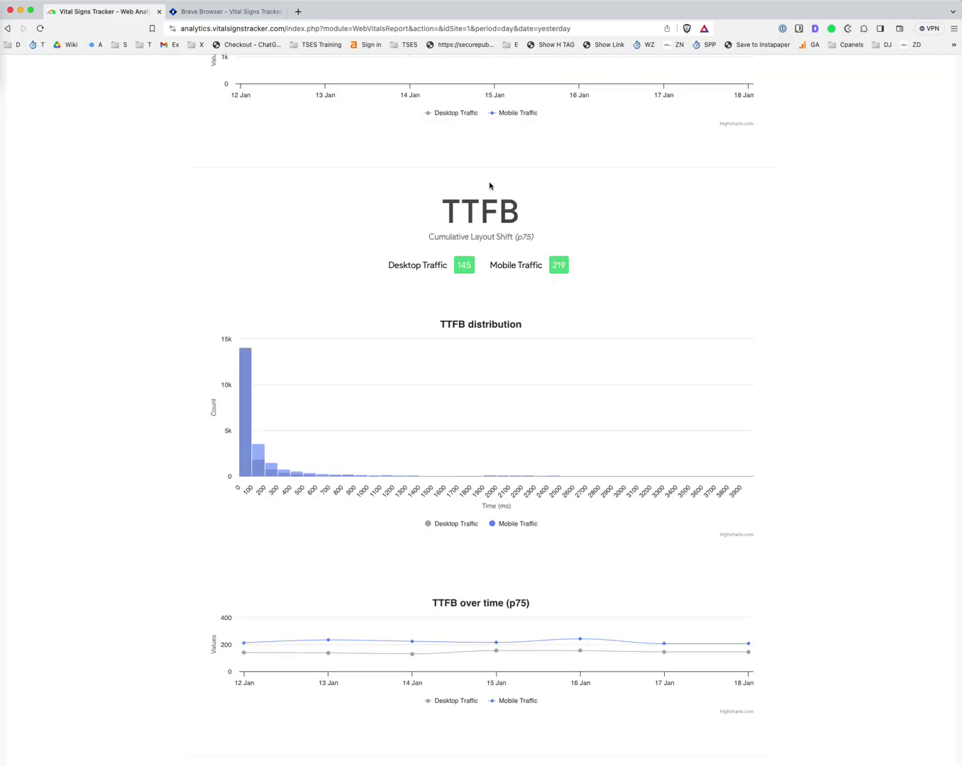
scroll(488, 186, "down", 2)
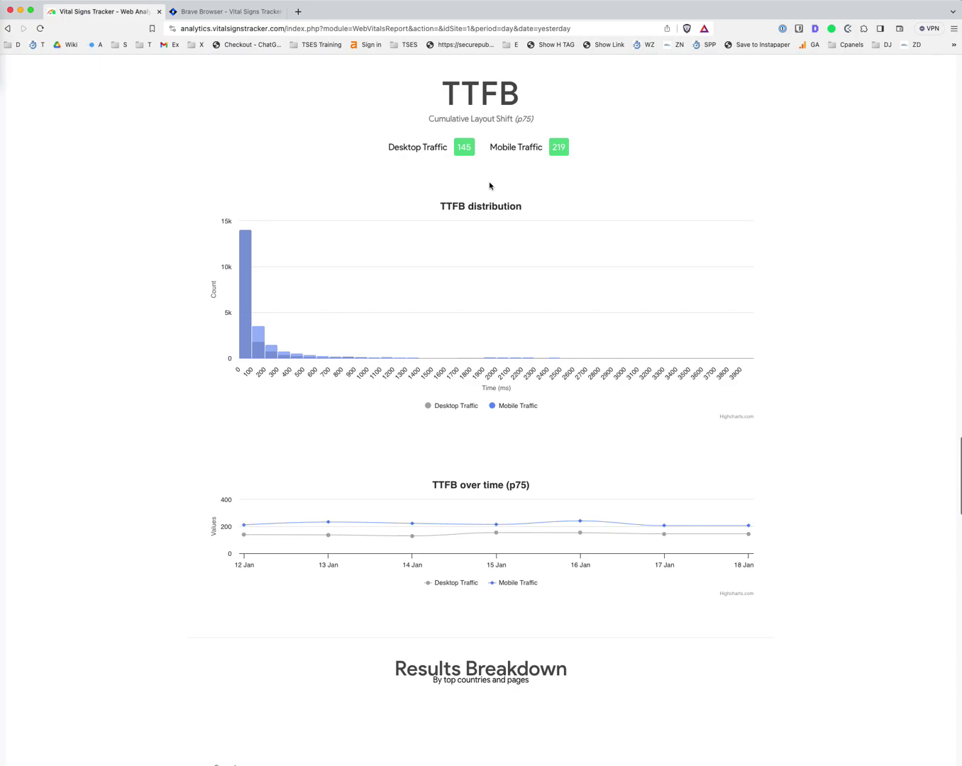
scroll(489, 184, "up", 2)
scroll(490, 184, "up", 2)
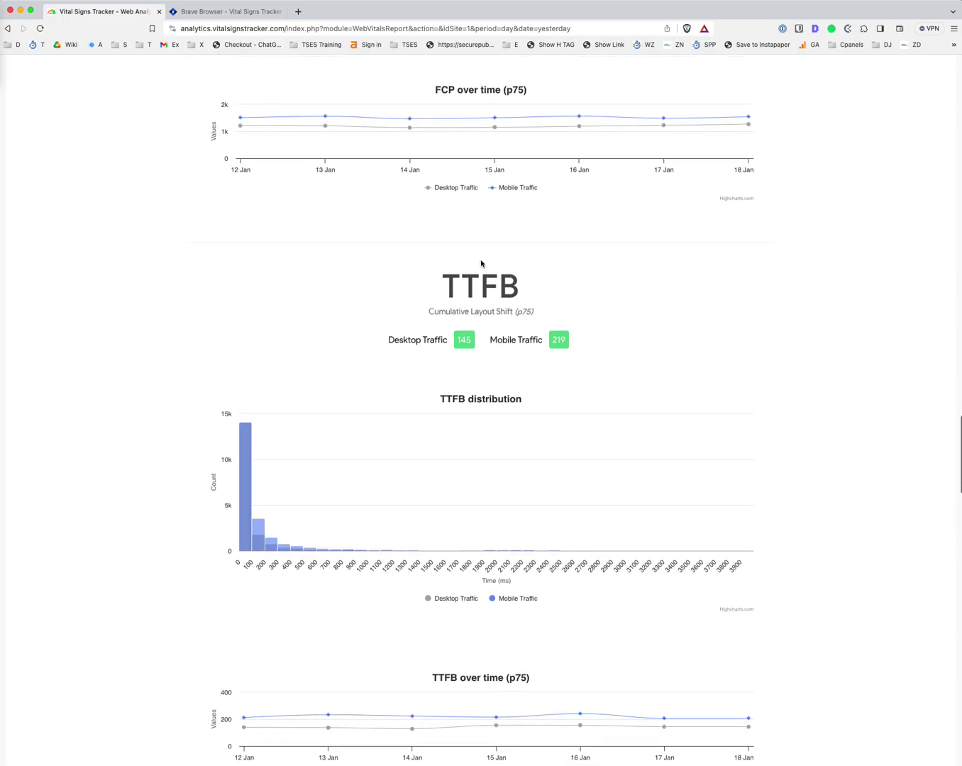
- Examine the Results Breakdown by country, comparing each metric for desktop and mobile traffic
scroll(490, 262, "down", 9)
scroll(470, 338, "down", 2)
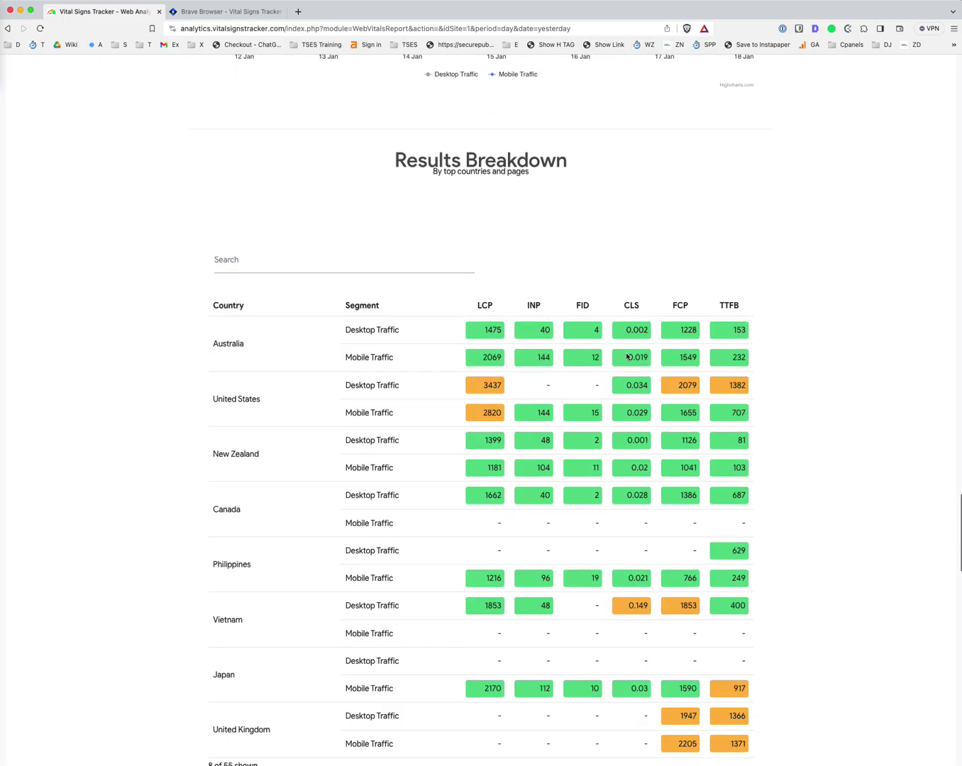
scroll(398, 279, "down", 3)
scroll(395, 272, "down", 1)
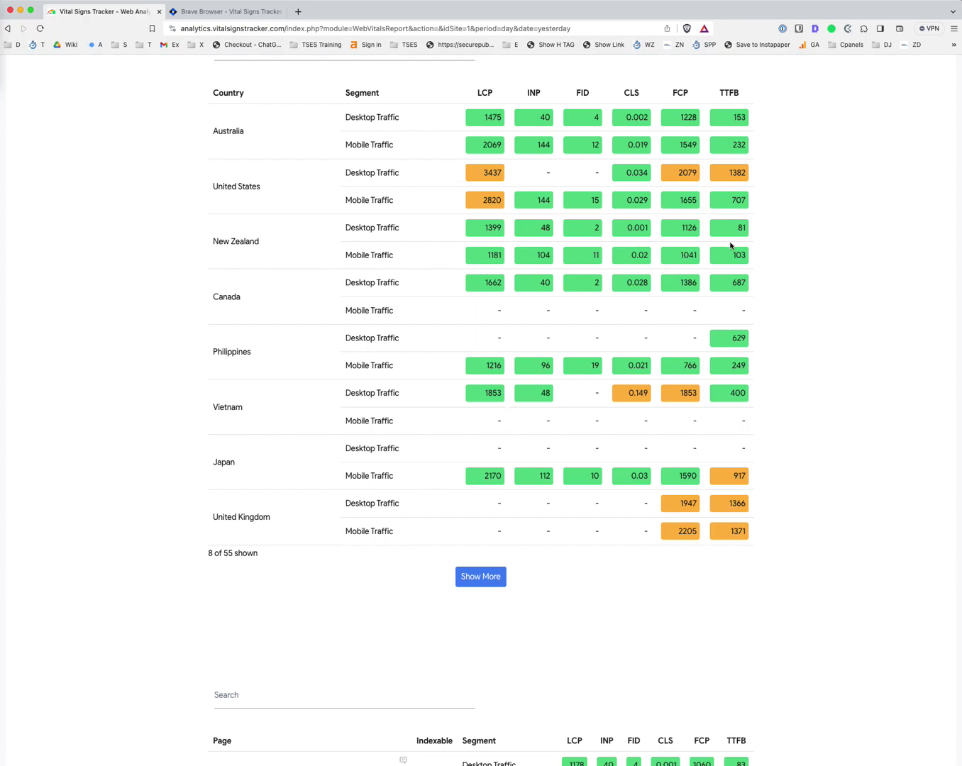
- Open the note for the /kit-homes/ page in the page results and close it without adding text
scroll(730, 246, "down", 10)
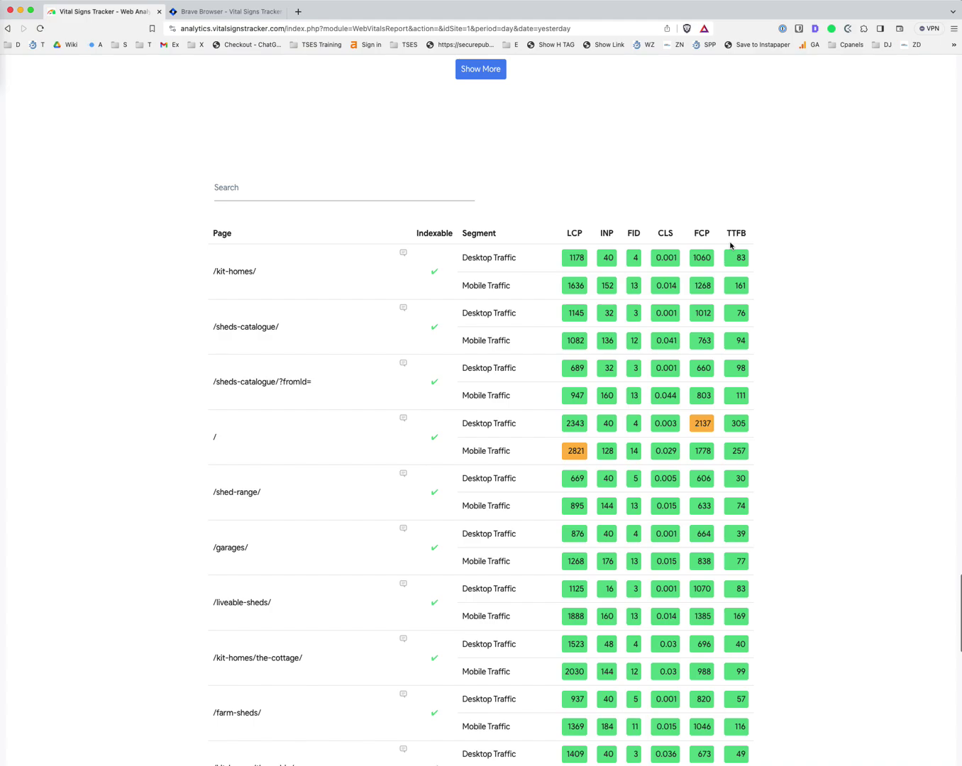
scroll(419, 212, "down", 2)
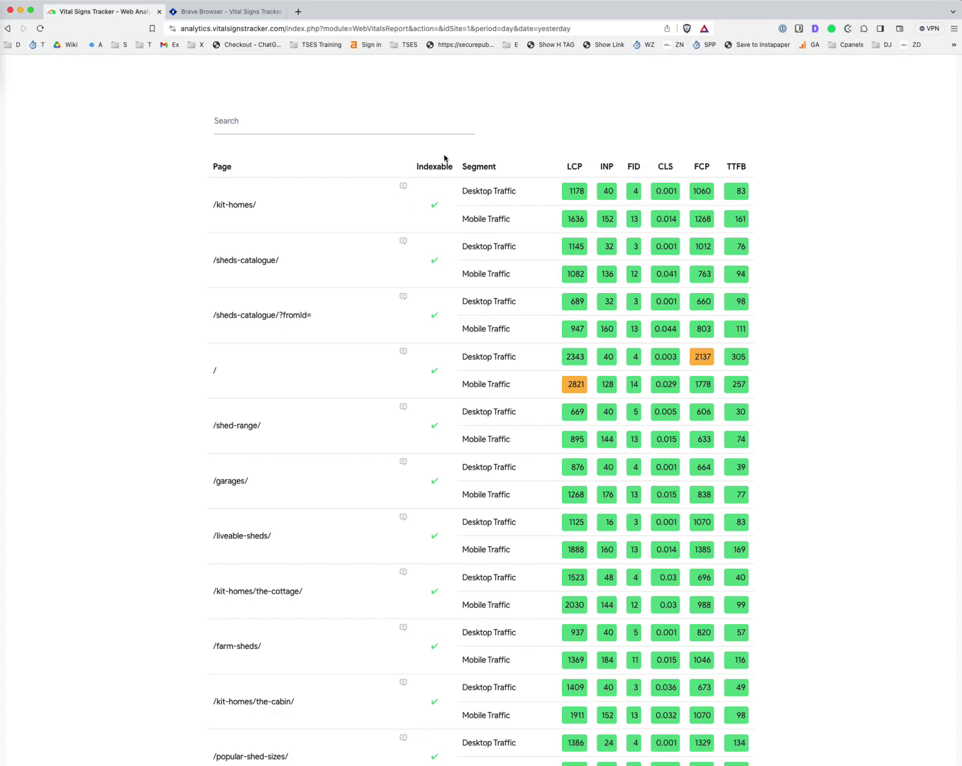
left_click(405, 185)
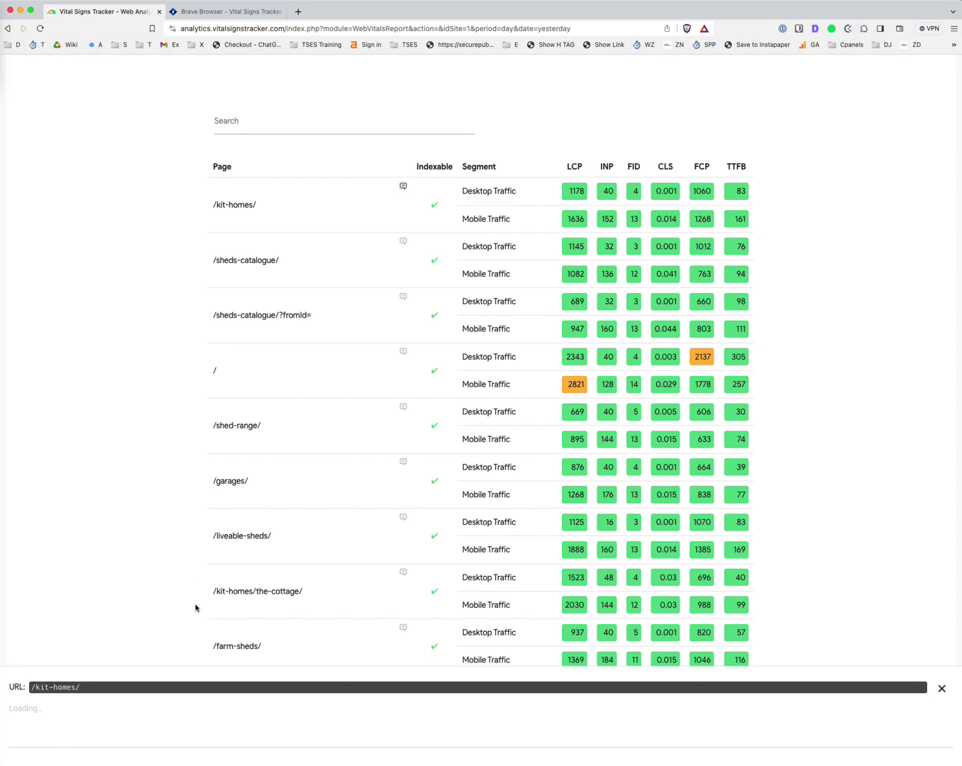
left_click(10, 706)
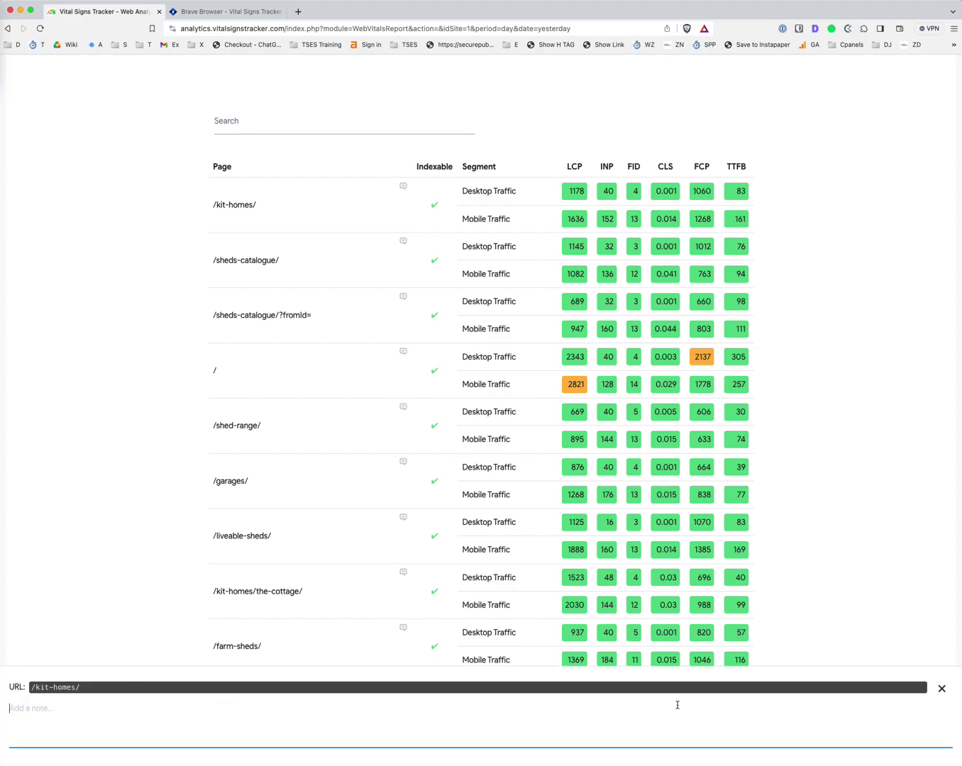
left_click(942, 689)
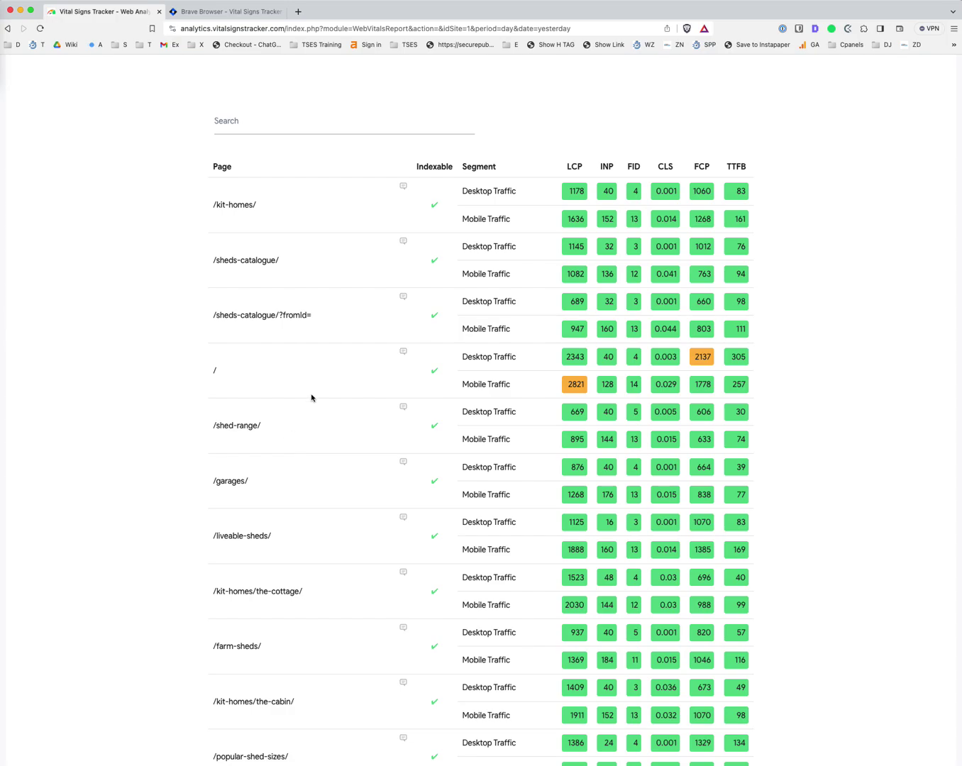
- Filter the page results by "?" and clear the filter
left_click(292, 127)
type("?")
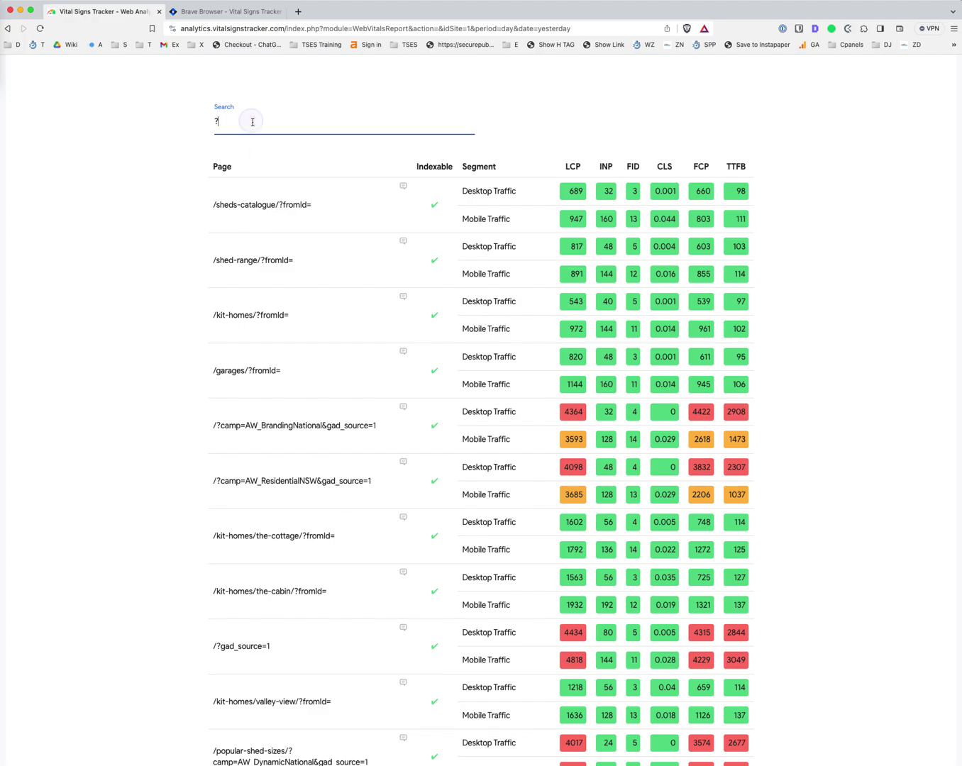
key("BackSpace")
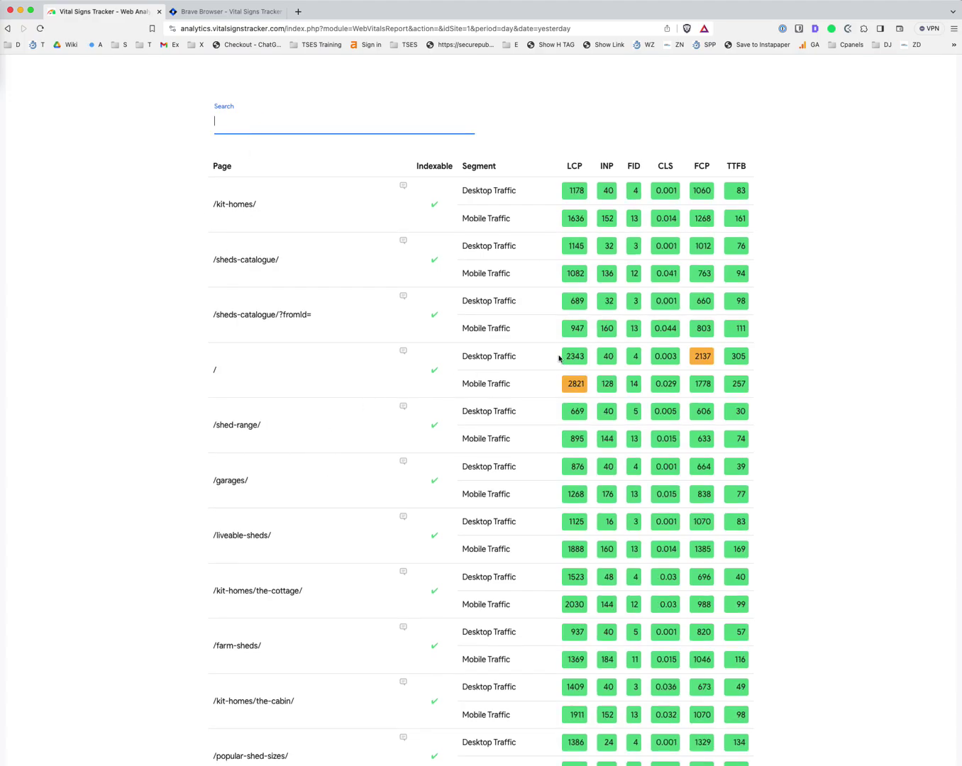
- Look through the remaining page results and return to the report settings and scheduled reports link
scroll(570, 341, "down", 5)
scroll(504, 338, "down", 12)
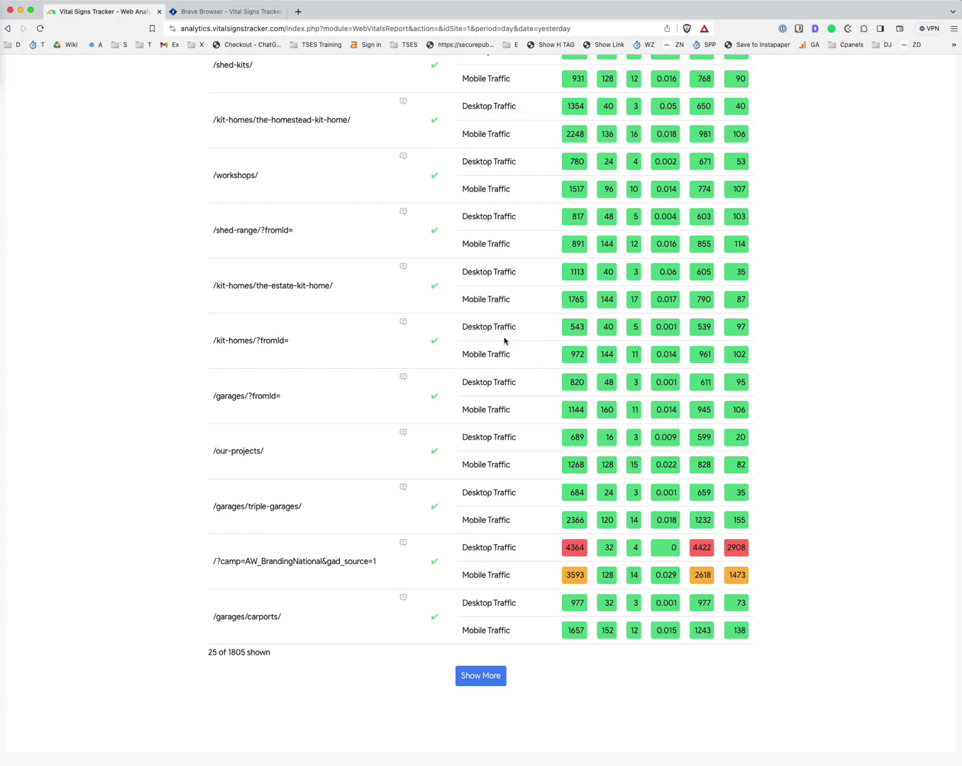
scroll(504, 340, "up", 20)
scroll(437, 319, "up", 20)
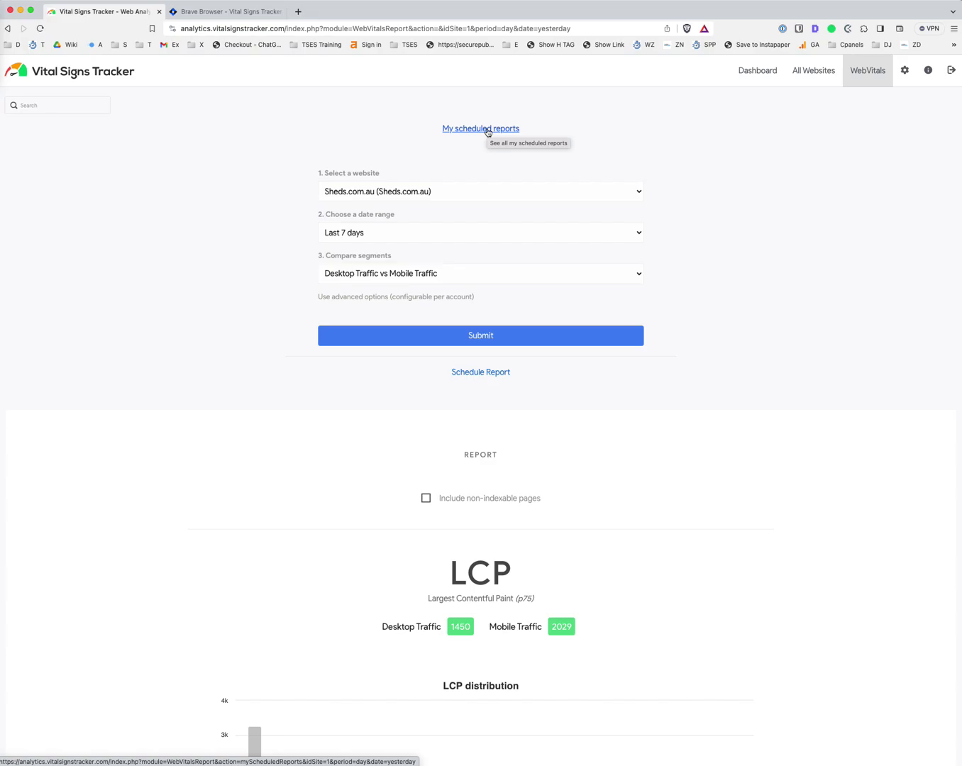
- Filter the page results by "?" to list only URLs with query parameters
scroll(462, 425, "down", 10)
scroll(462, 424, "down", 20)
scroll(462, 424, "up", 3)
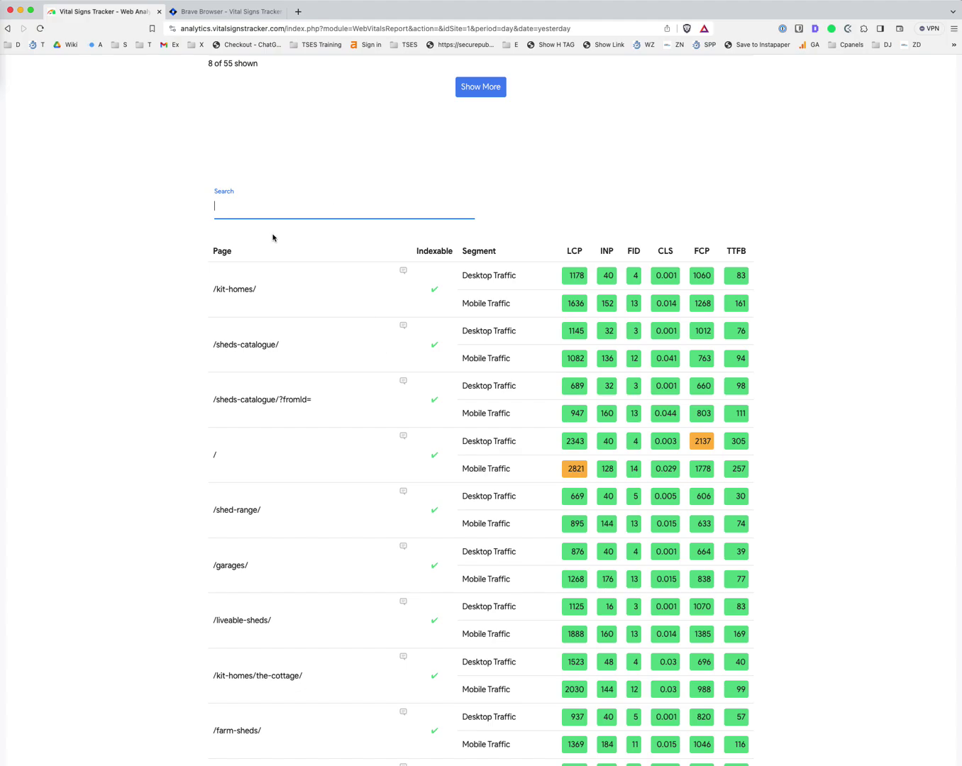
type("?")
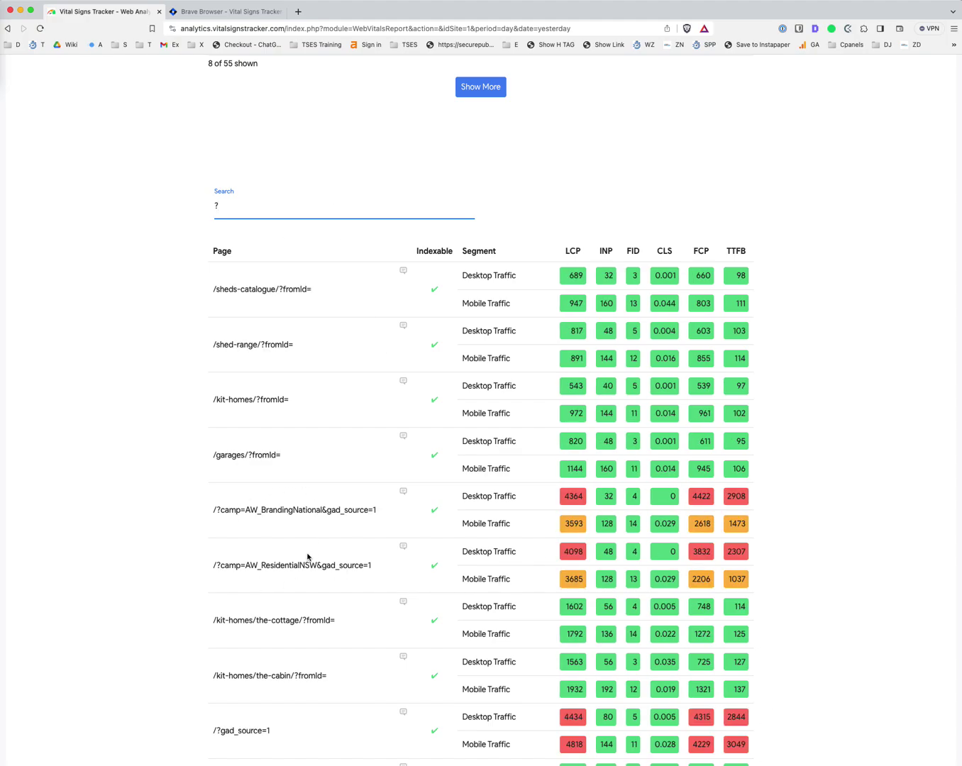